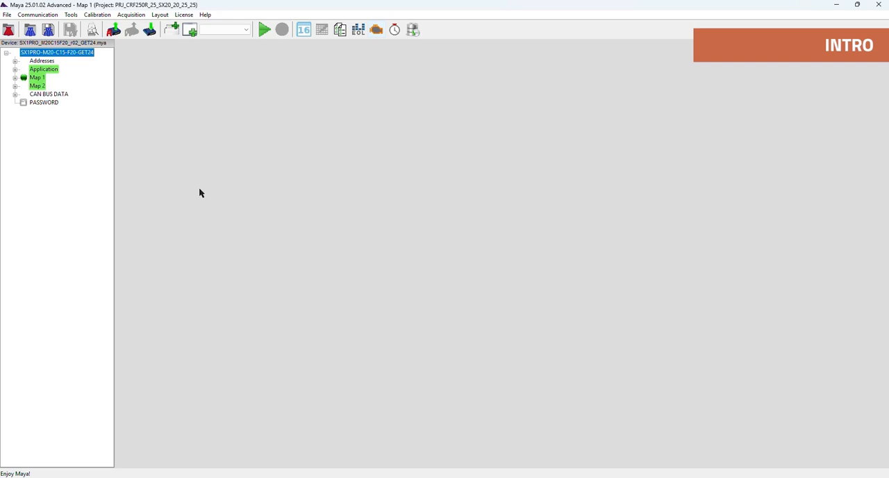
- Expand the Application, Map 1, Map 2 and CAN BUS DATA branches of the device tree to view their contents
click(14, 70)
click(14, 170)
click(15, 245)
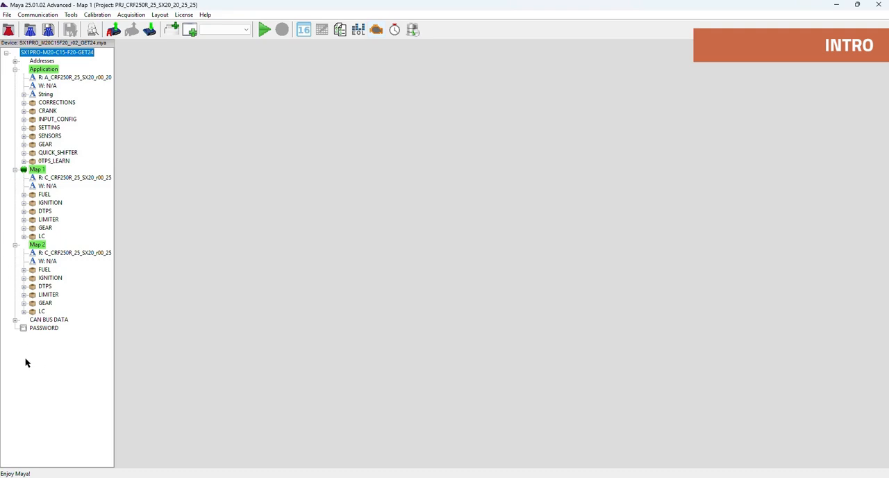
click(16, 321)
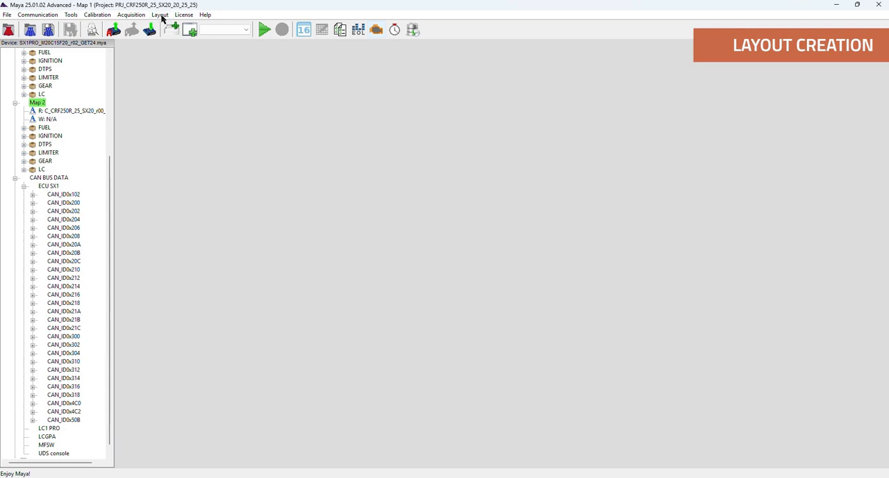
- Create a new activity named Dash with the 1+2 Horizontal layout type
click(160, 15)
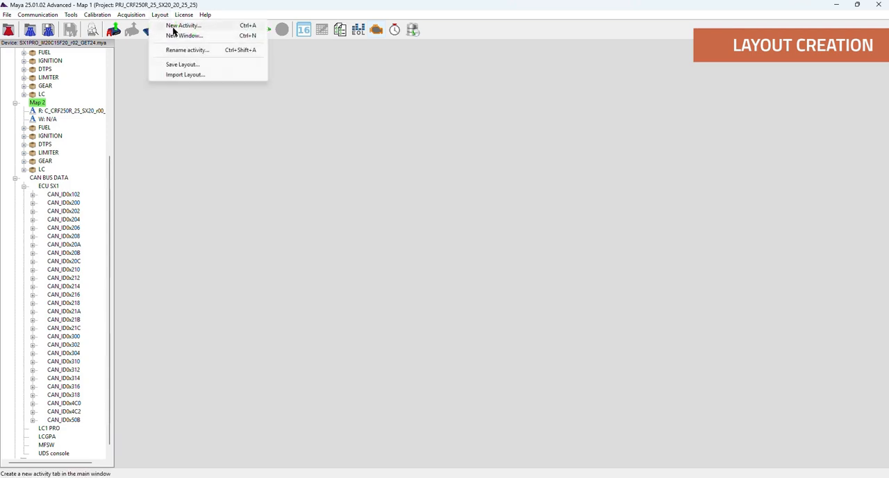
click(170, 27)
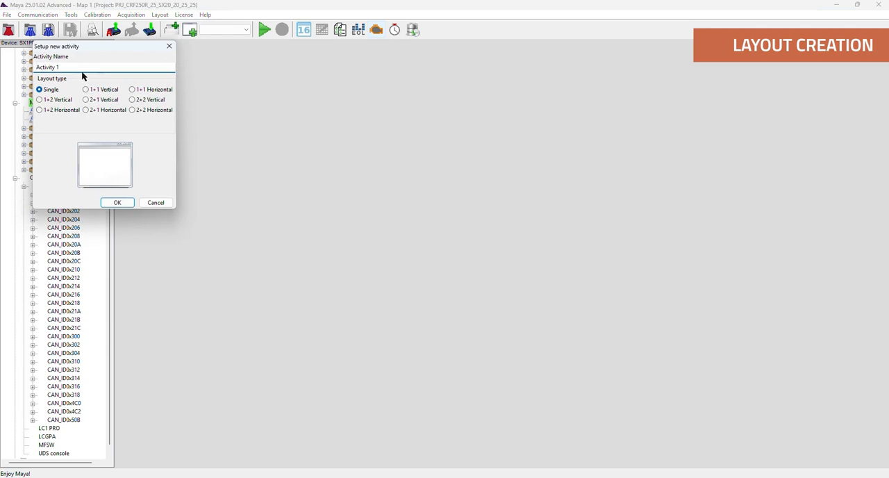
click(37, 67)
text(Dash)
key(Delete)
key(Delete)
key(Delete)
key(Delete)
key(Delete)
key(Delete)
key(Delete)
key(Delete)
click(88, 90)
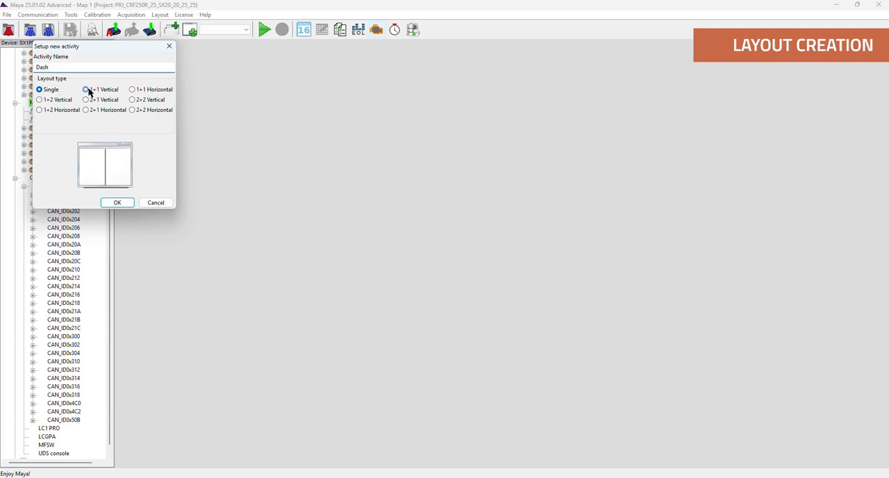
click(138, 95)
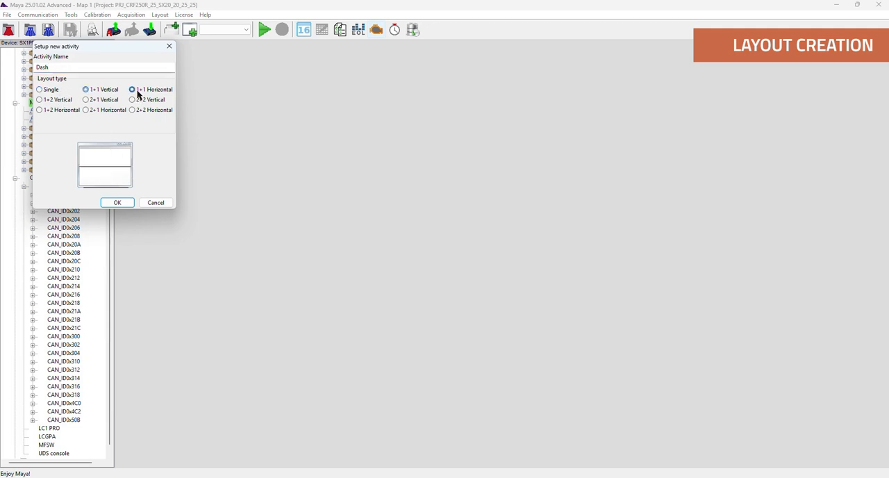
click(66, 111)
click(116, 202)
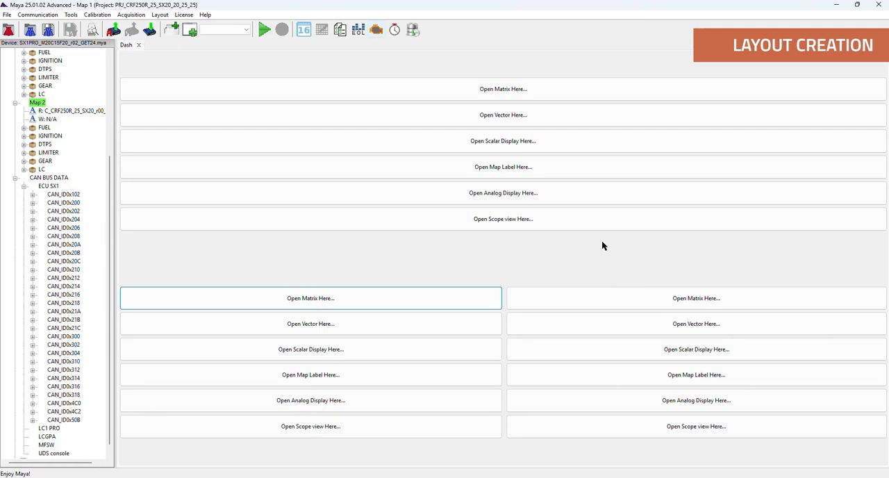
- Expand CAN_ID0x200 and CAN_ID0x310 under ECU SX1 in the device tree to view their channels
click(32, 202)
scroll(23, 298, down, 1)
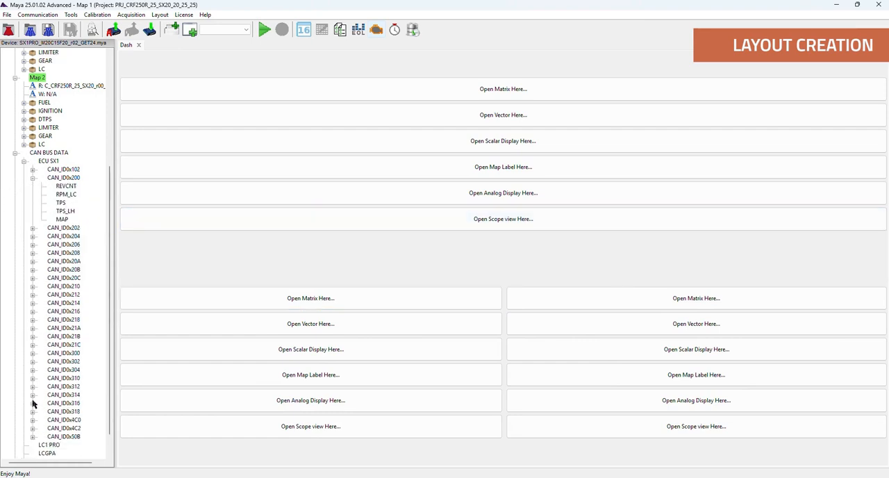
click(32, 378)
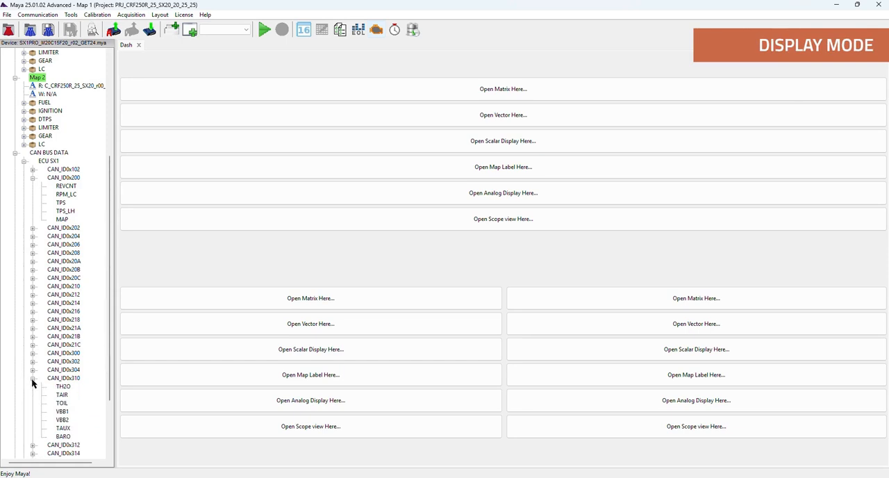
- Add a scope view to the Dash layout's full-width pane with the CAN bus channels TPS, TH2O, TAIR and BARO
click(510, 222)
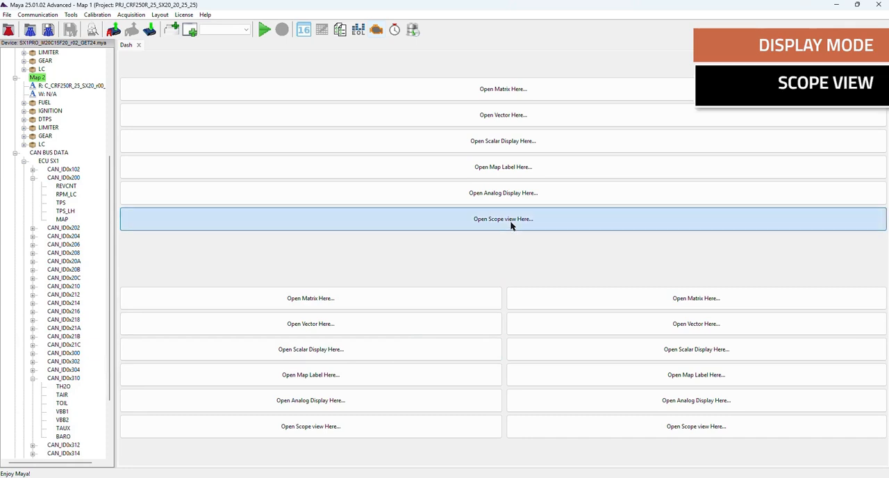
click(39, 72)
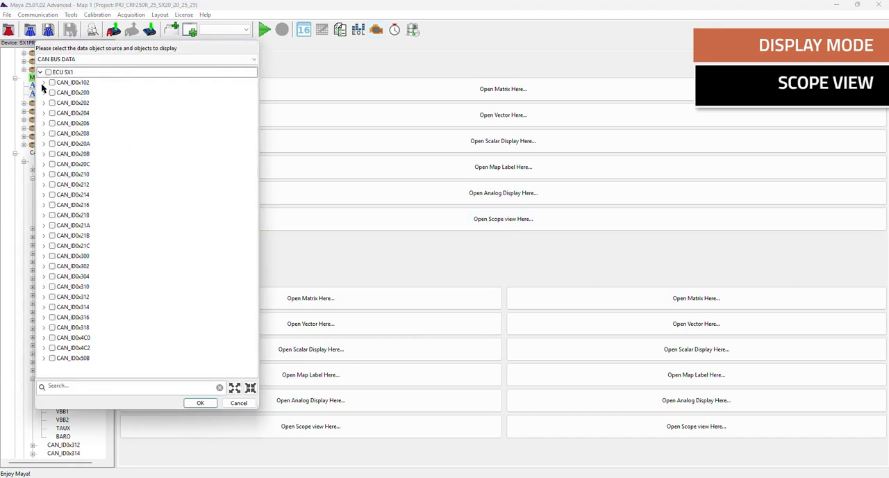
click(44, 92)
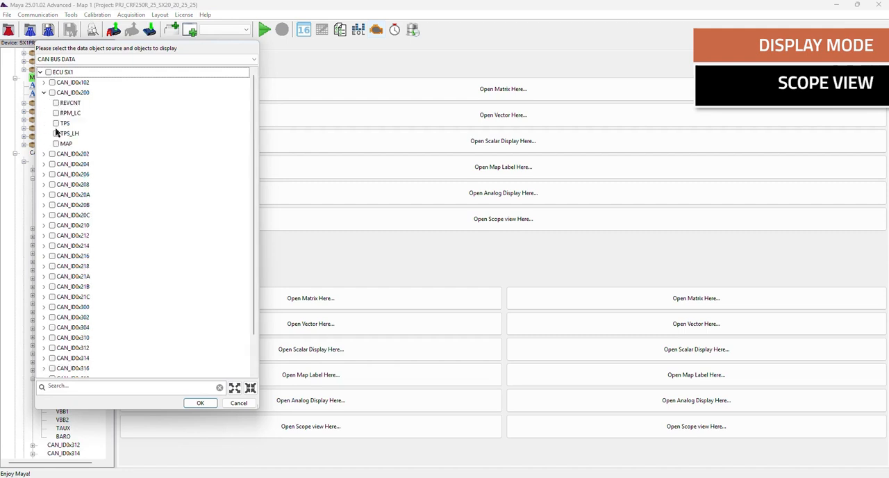
click(56, 124)
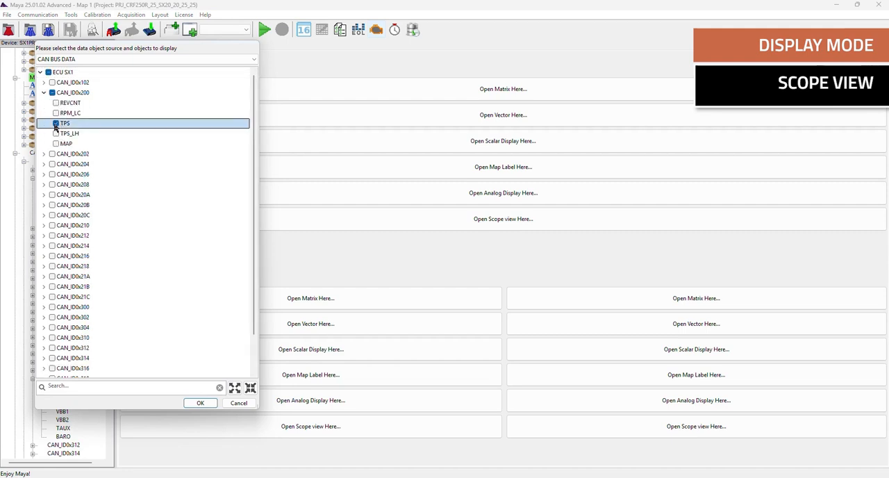
scroll(58, 342, down, 1)
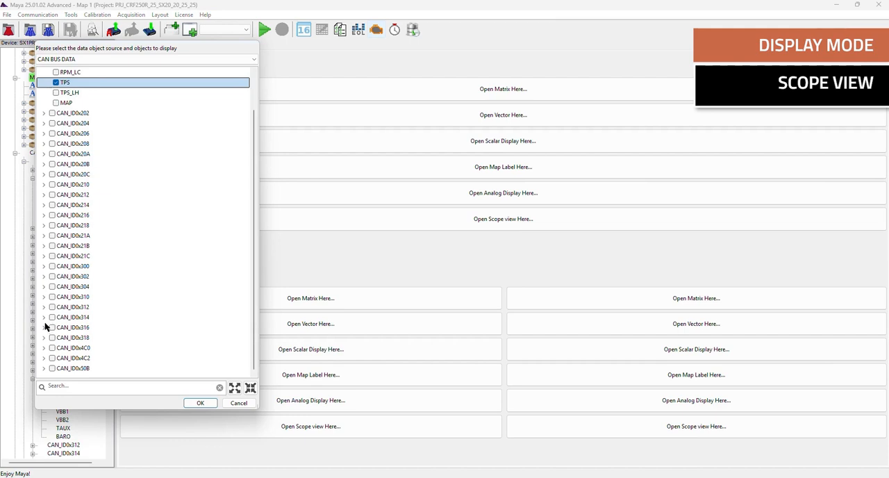
click(43, 297)
click(56, 306)
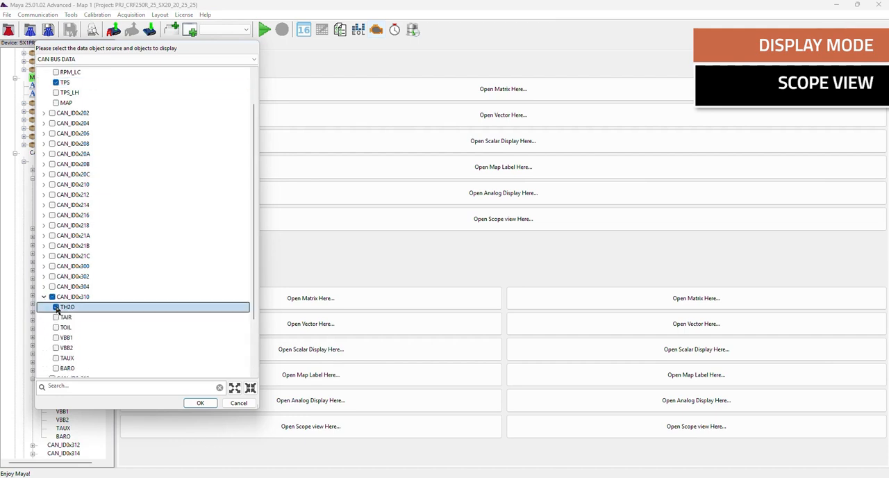
click(56, 317)
click(56, 330)
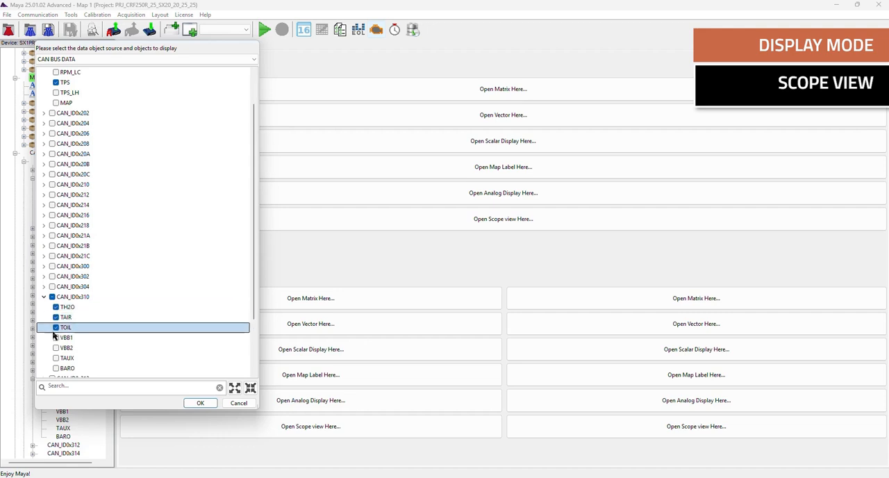
click(56, 368)
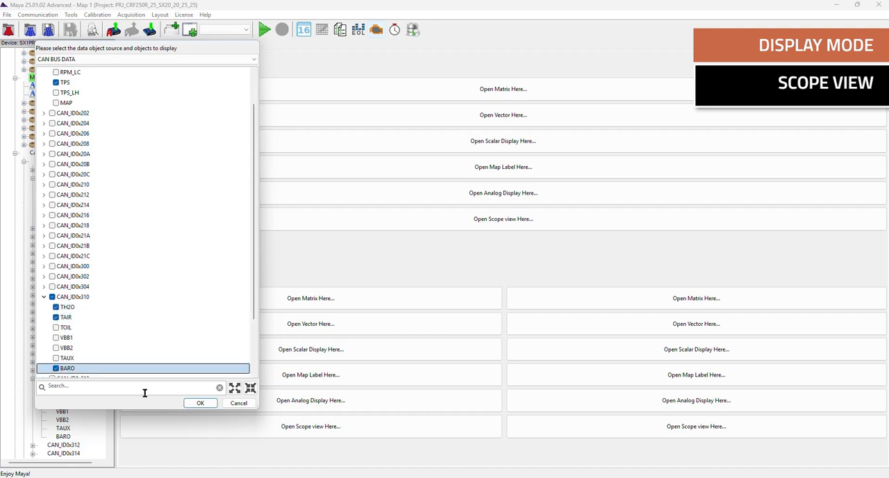
click(200, 403)
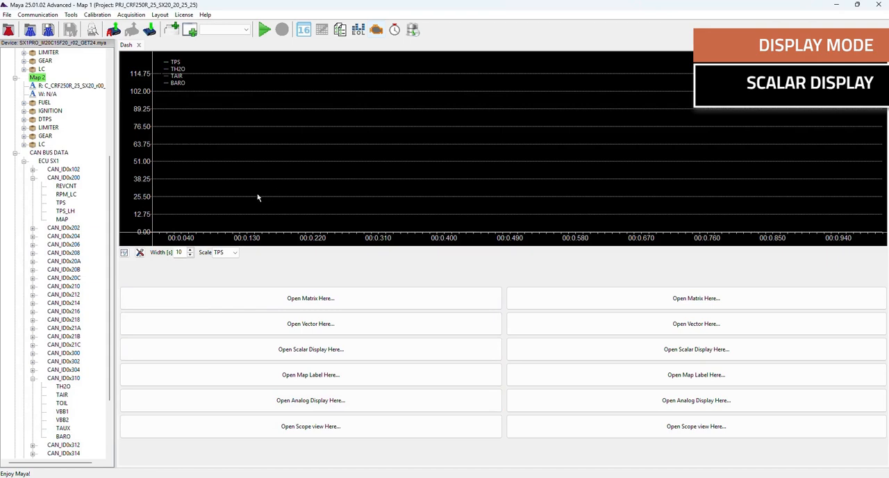
- Add a scalar display to the first of the two lower Dash panes with channels TPS, TH2O, TAIR, VBB1 and BARO
click(329, 354)
click(41, 72)
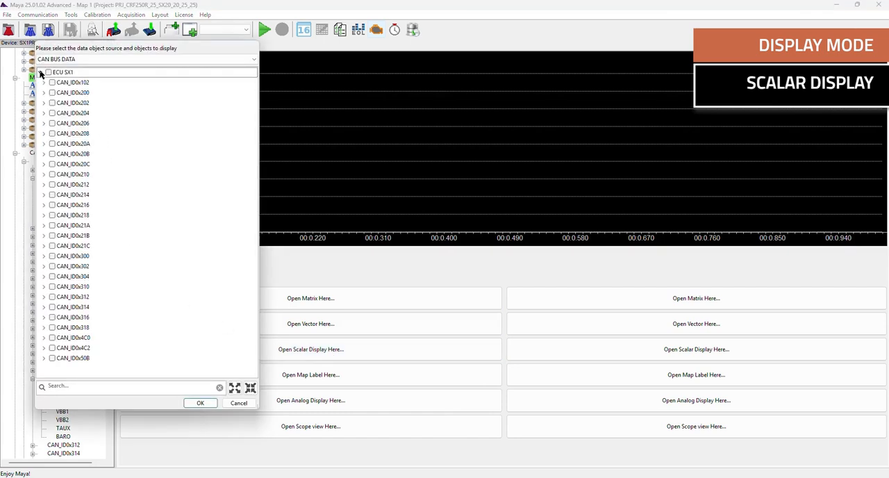
click(56, 123)
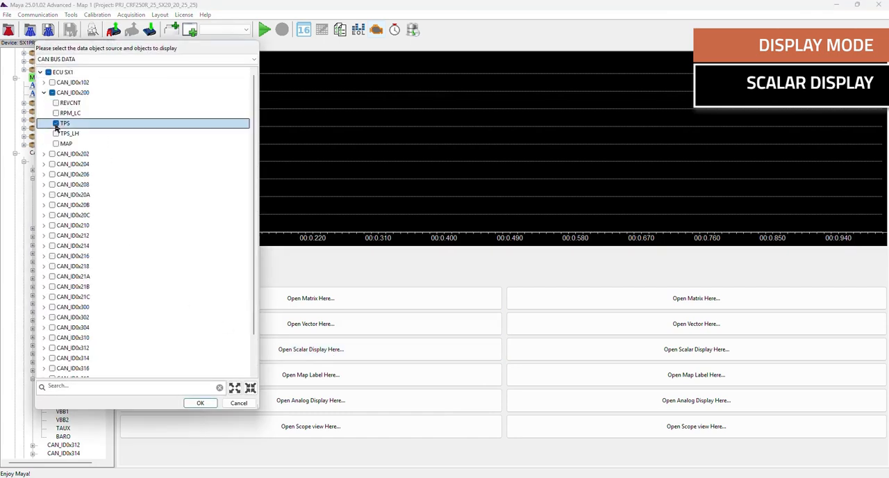
scroll(44, 338, down, 1)
click(43, 306)
click(56, 317)
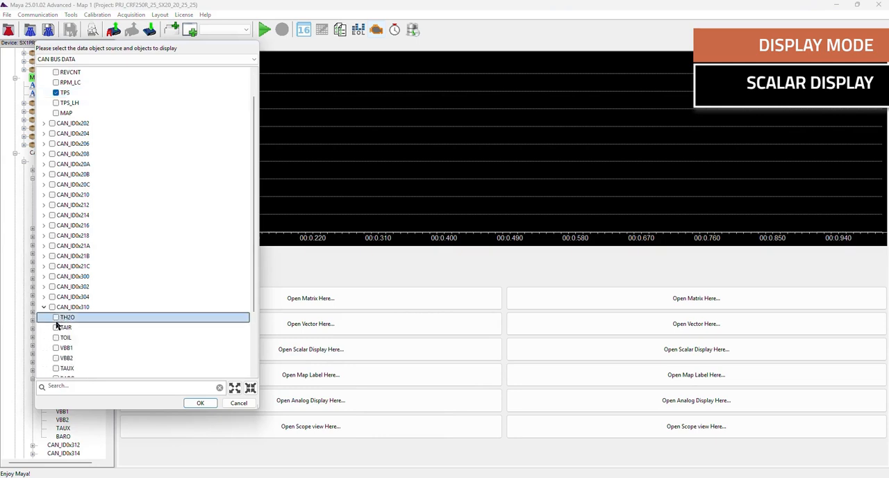
click(55, 330)
click(56, 347)
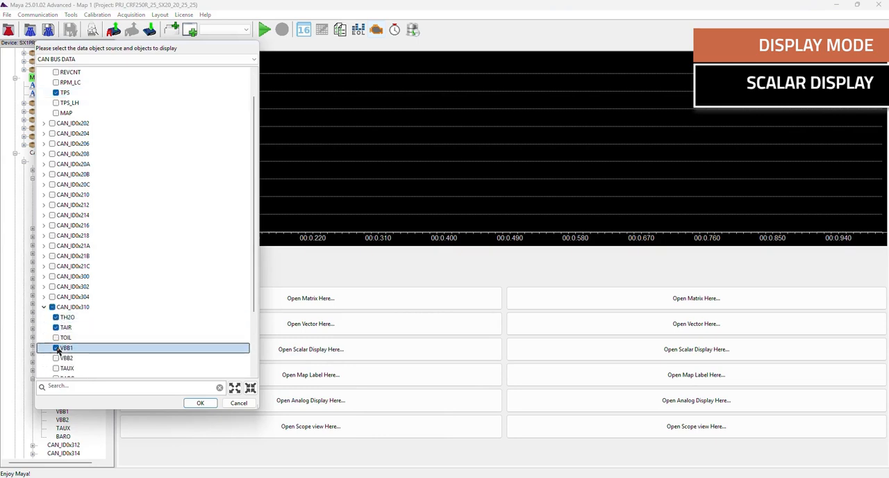
scroll(55, 372, down, 1)
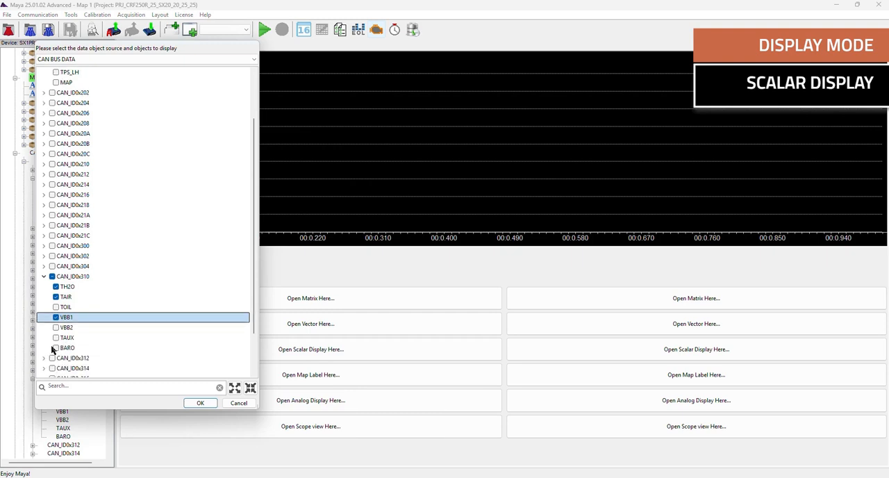
click(55, 347)
click(200, 403)
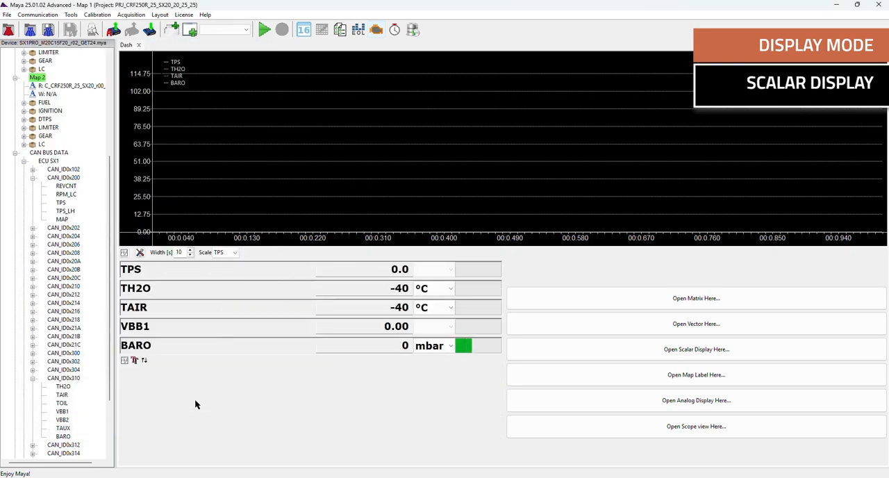
- Fill the remaining empty Dash pane with an analog display of TPS, TH2O, TAIR, VBB1 and BARO
click(744, 401)
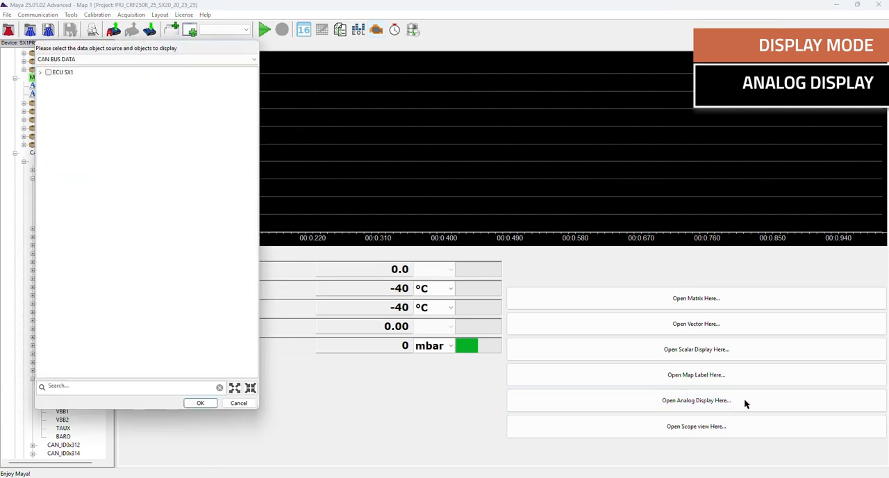
click(40, 73)
click(44, 93)
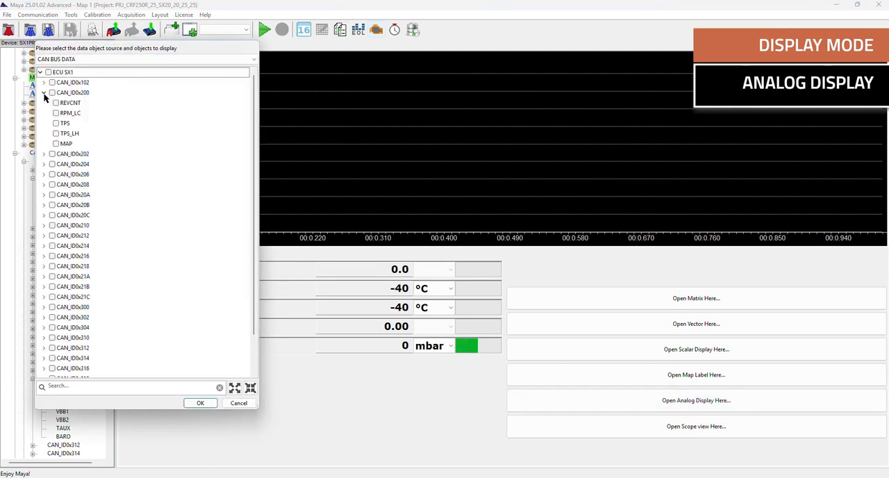
click(56, 123)
scroll(57, 300, down, 1)
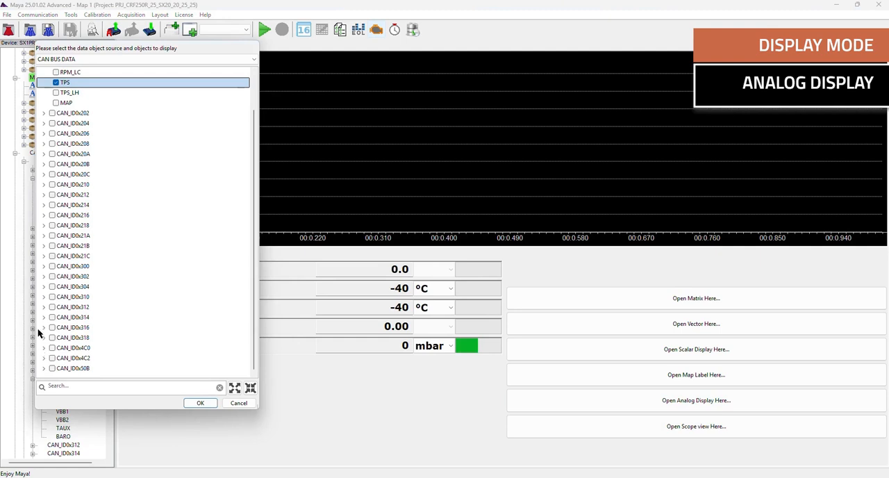
click(43, 298)
click(55, 307)
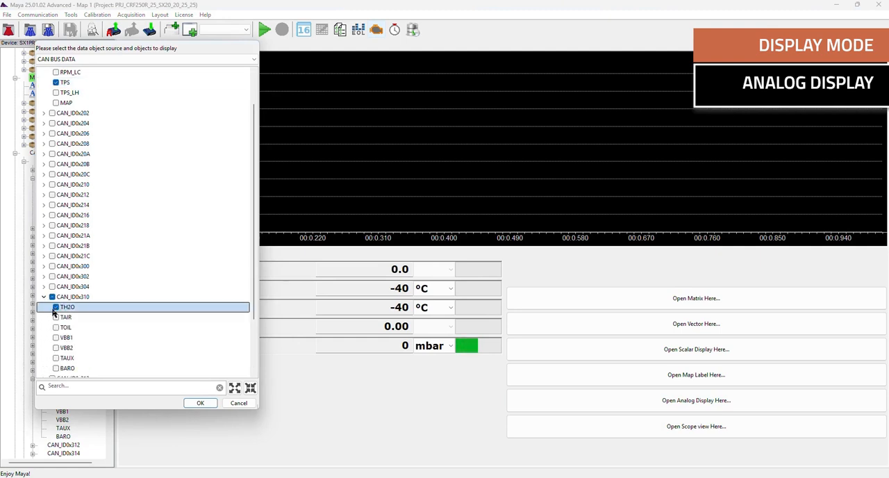
click(55, 317)
click(55, 338)
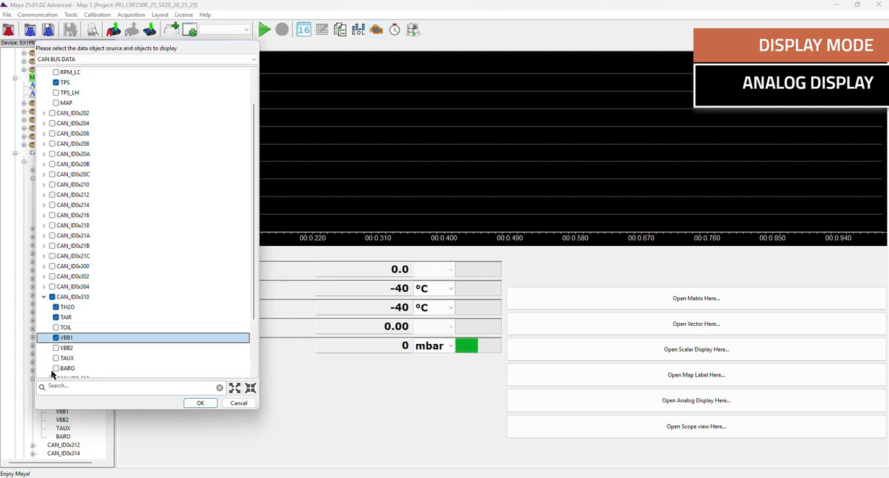
click(56, 368)
click(200, 403)
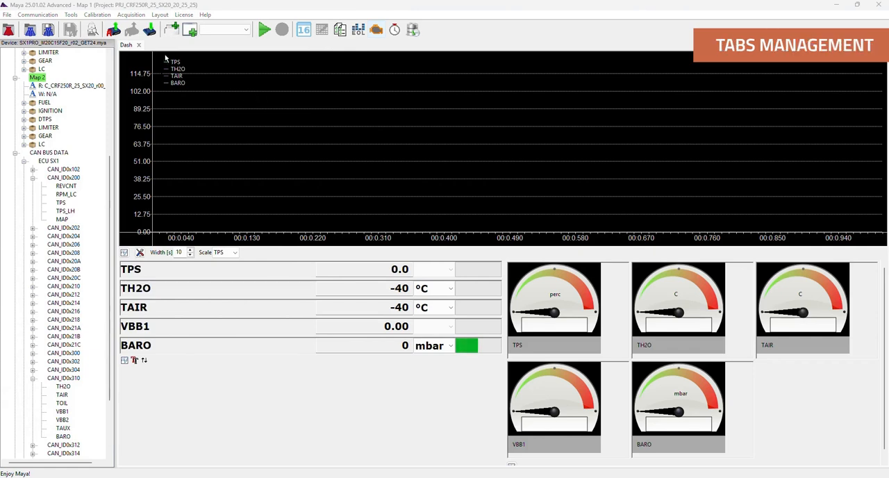
- Create a second activity named Dash 2 with the 2+1 Vertical layout type
click(160, 15)
click(182, 25)
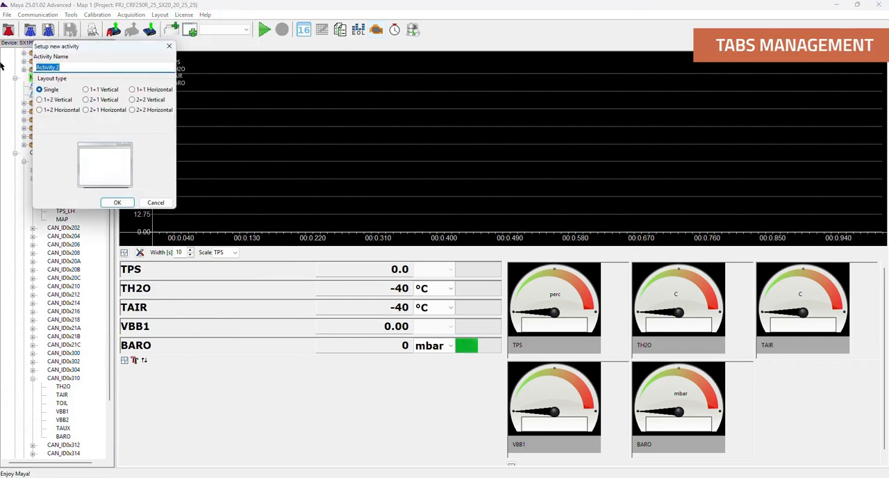
text(Dash)
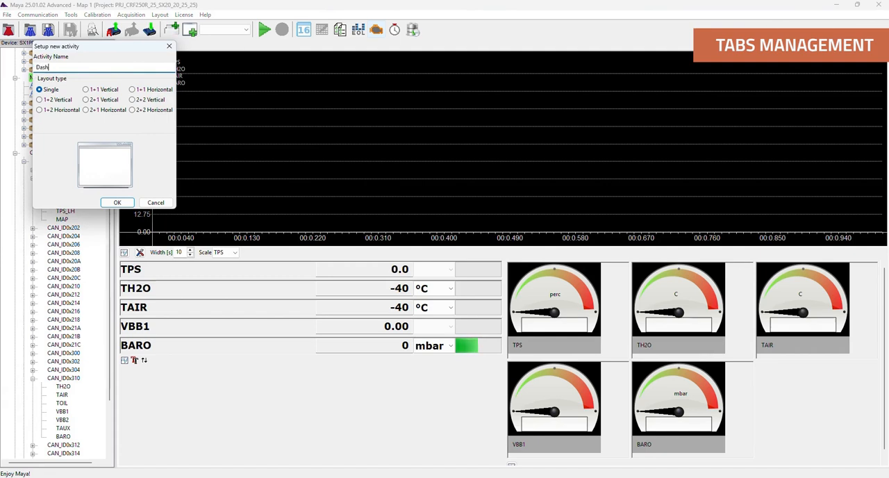
click(102, 101)
click(128, 204)
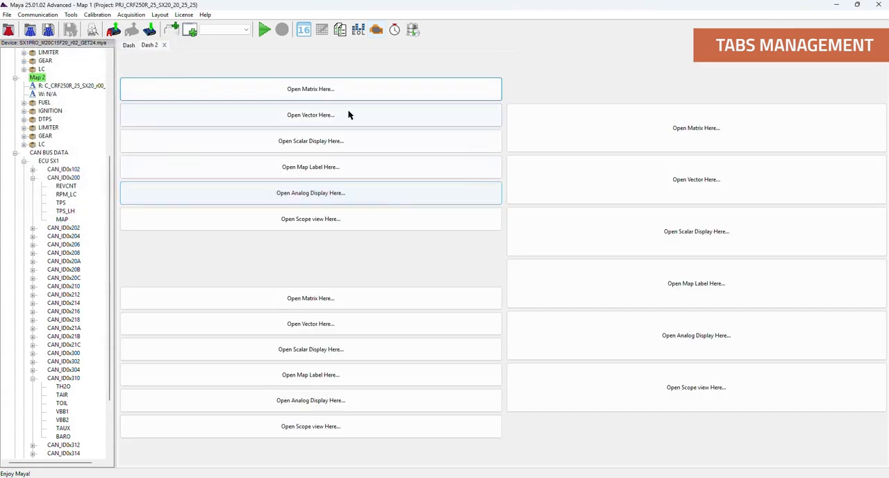
- Create a third activity named Dash 3 with the 2+2 Vertical layout type
click(159, 14)
click(162, 27)
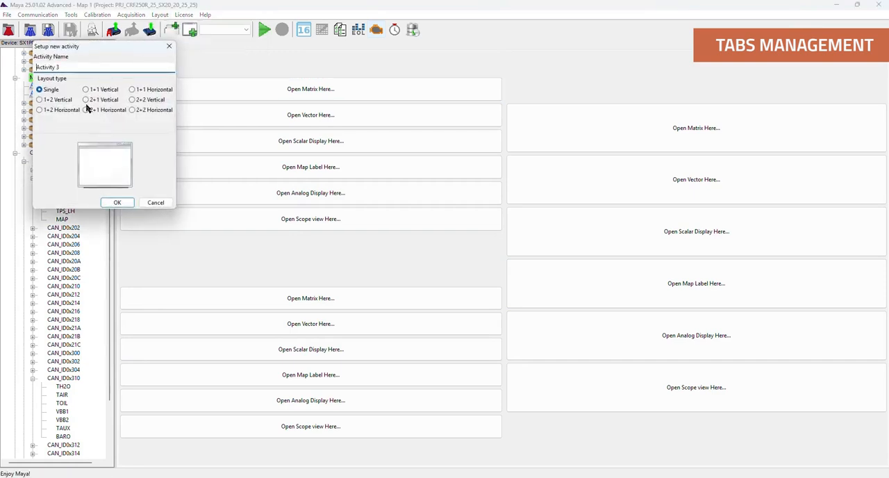
drag(74, 65, 1, 69)
text(Dash 3)
click(132, 100)
click(117, 202)
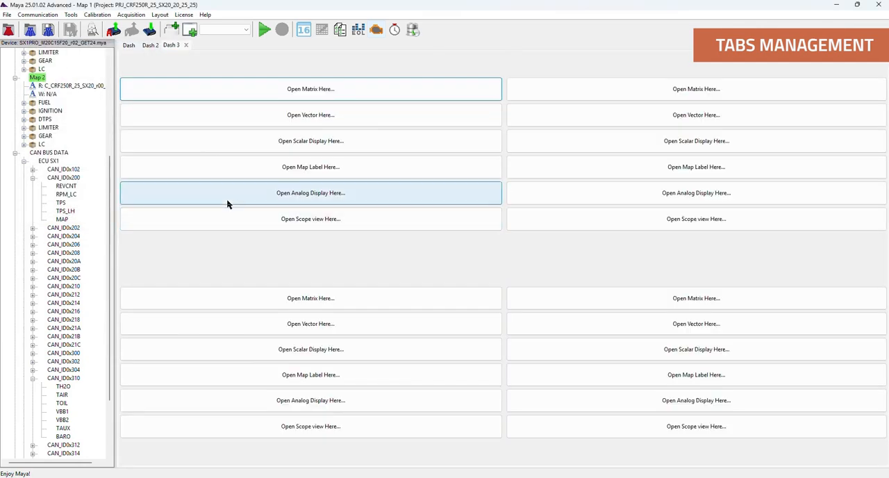
- Switch through the Dash 2 and Dash activities to view their layouts, and return to Dash 3
click(150, 46)
click(128, 46)
click(154, 45)
click(181, 45)
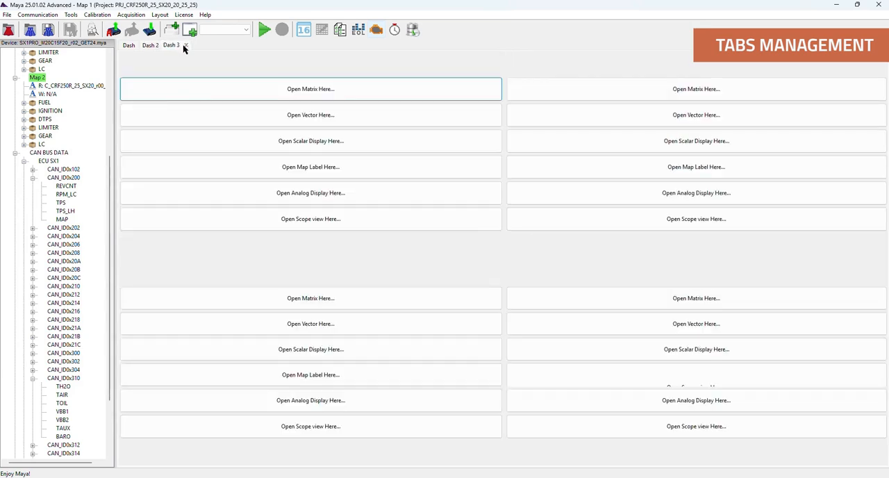
- Switch to the Dash activity and save the current layout under the name Dash Real time
click(127, 45)
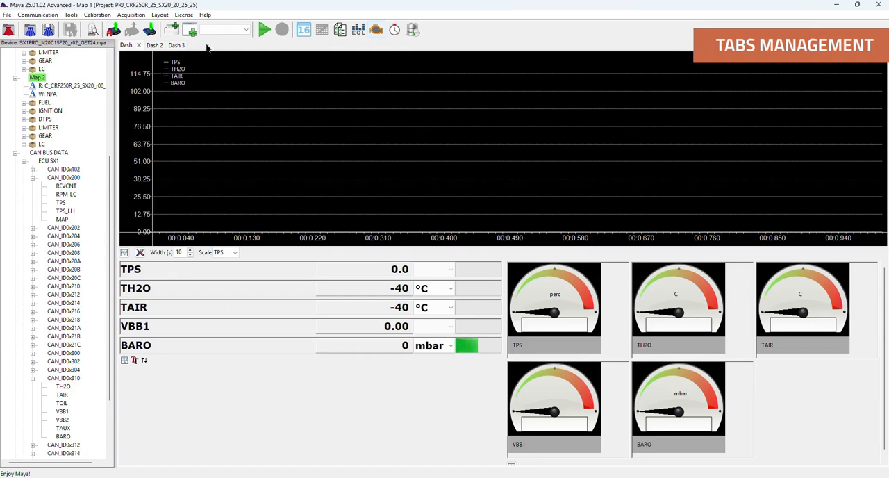
click(161, 15)
click(185, 74)
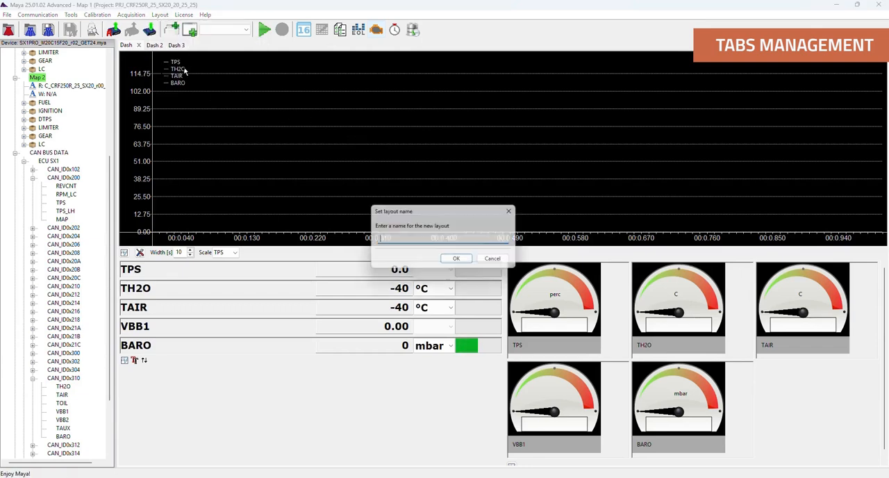
text(Dash Real time)
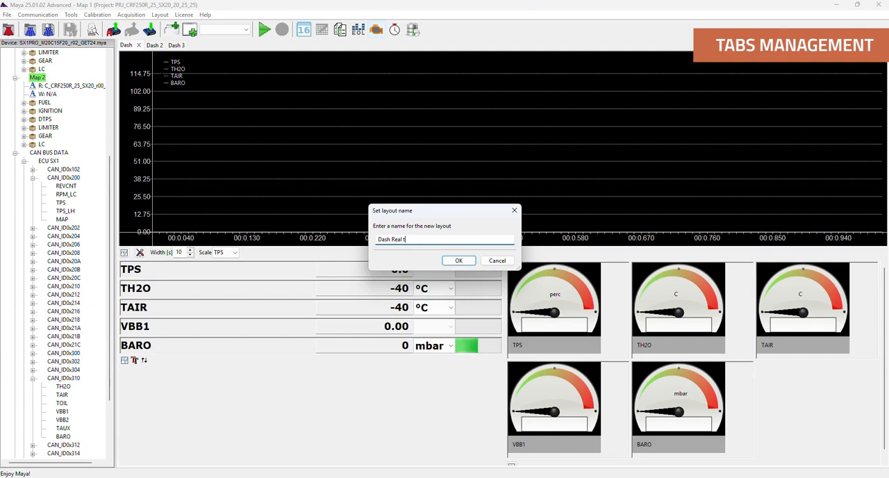
click(451, 260)
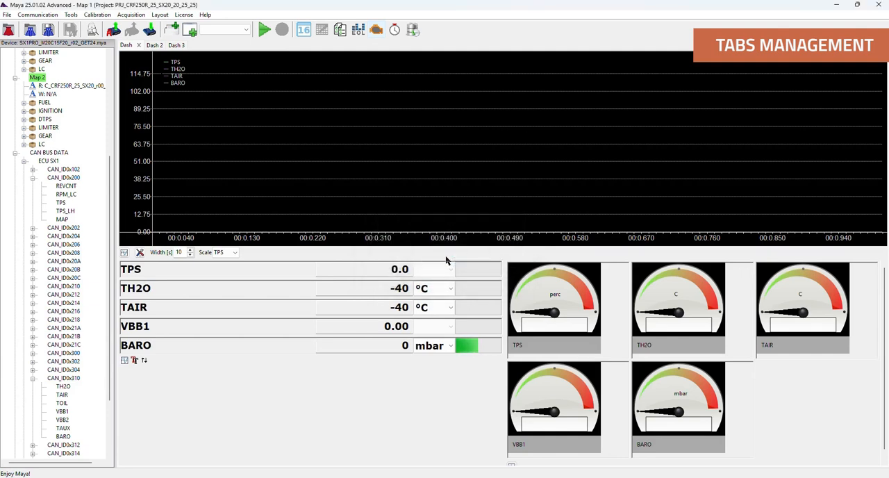
- Clear the workspace by loading the (empty) layout, and reload the saved Dash Real time layout
click(246, 30)
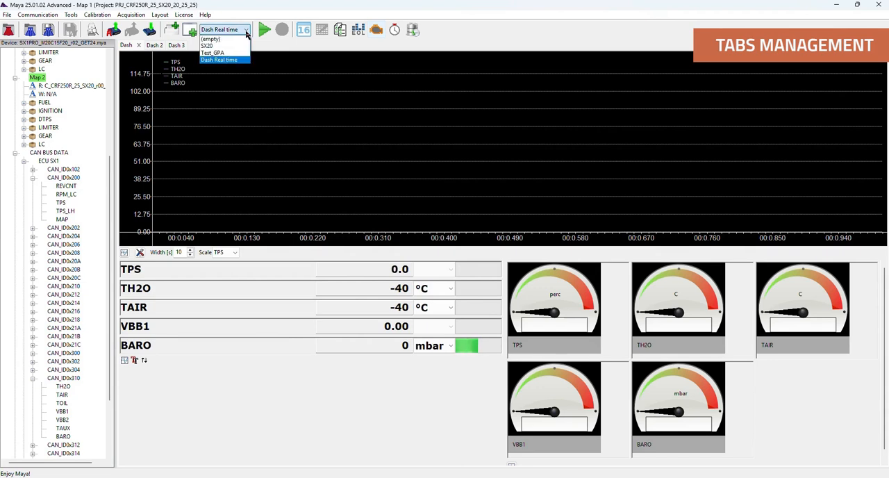
click(246, 39)
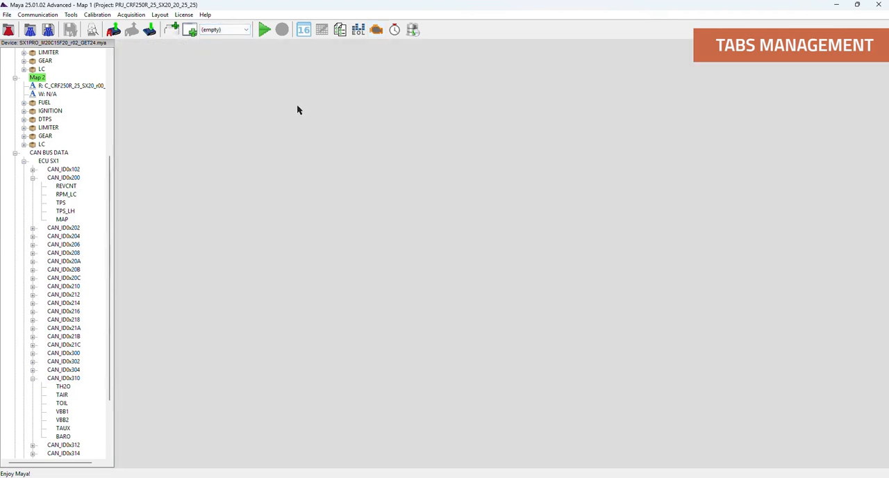
click(234, 29)
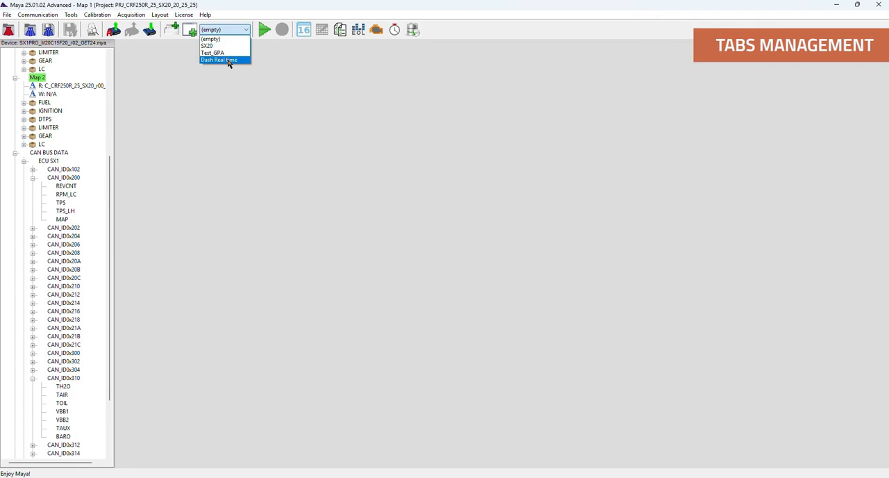
click(228, 61)
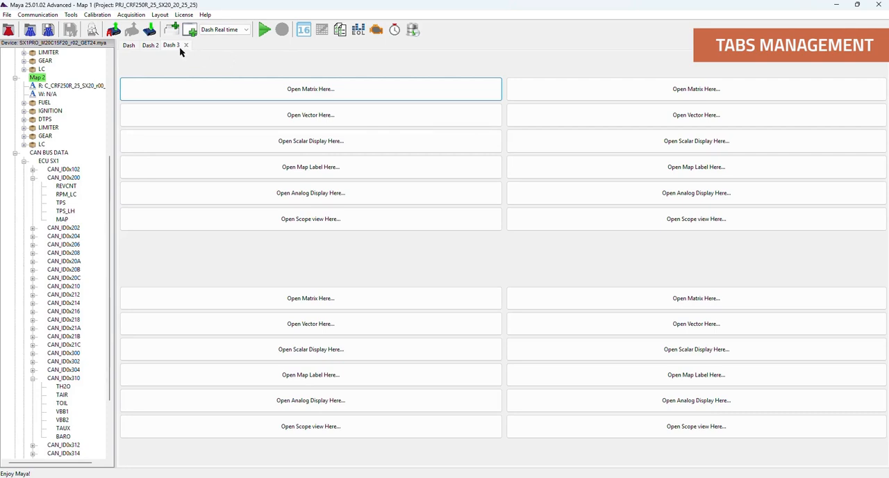
- Rename the Dash activity tab to Dash 1
click(127, 46)
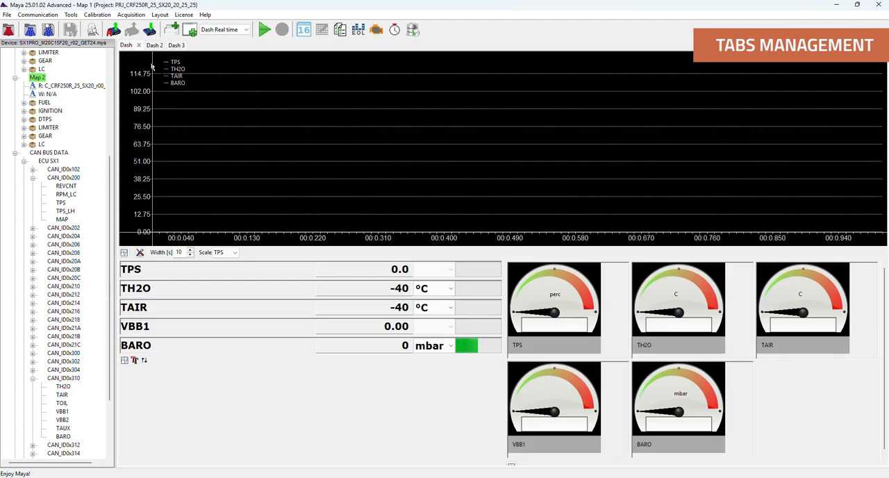
click(164, 16)
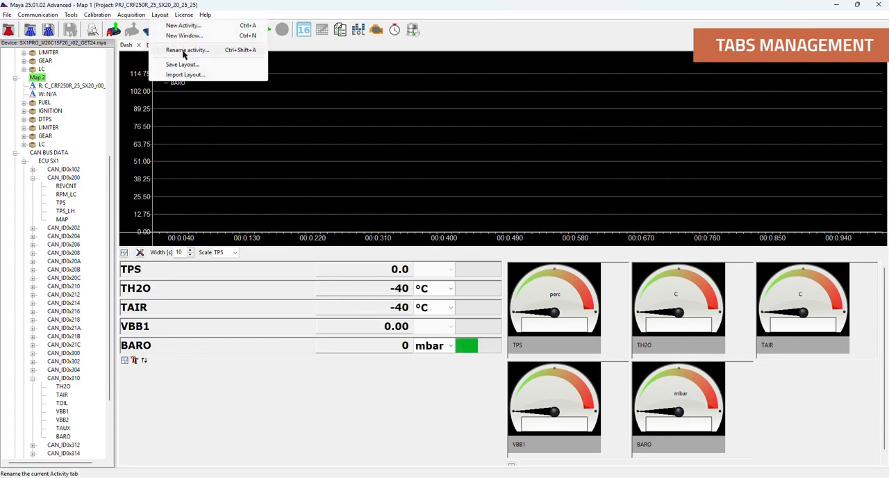
click(184, 51)
click(80, 76)
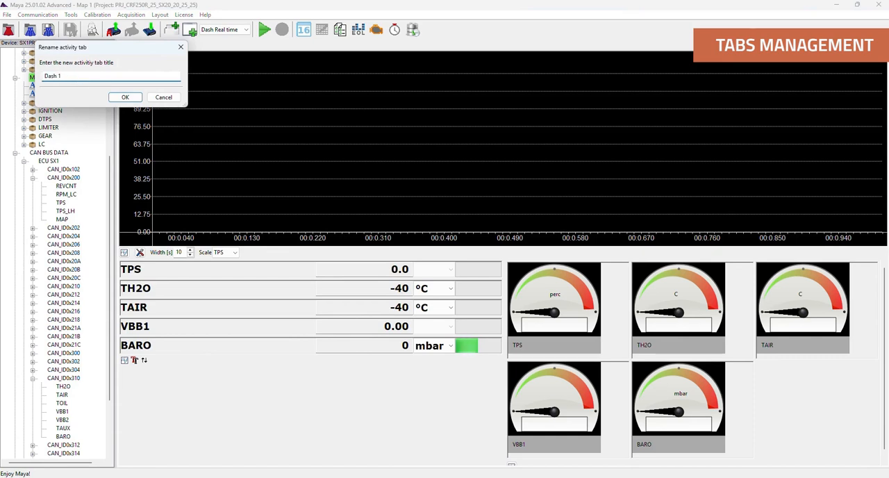
click(138, 96)
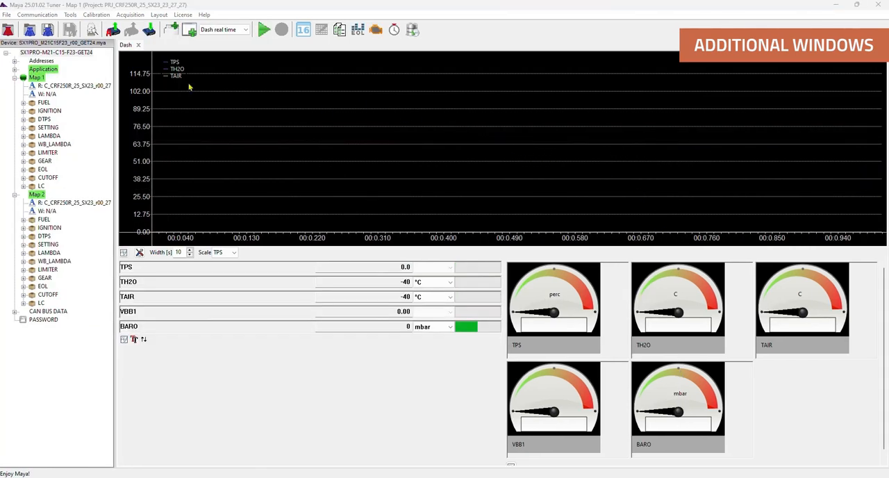
- Create a detached window showing the BFUELT matrix of Map 1 and move it over the right part of the scope view
click(158, 15)
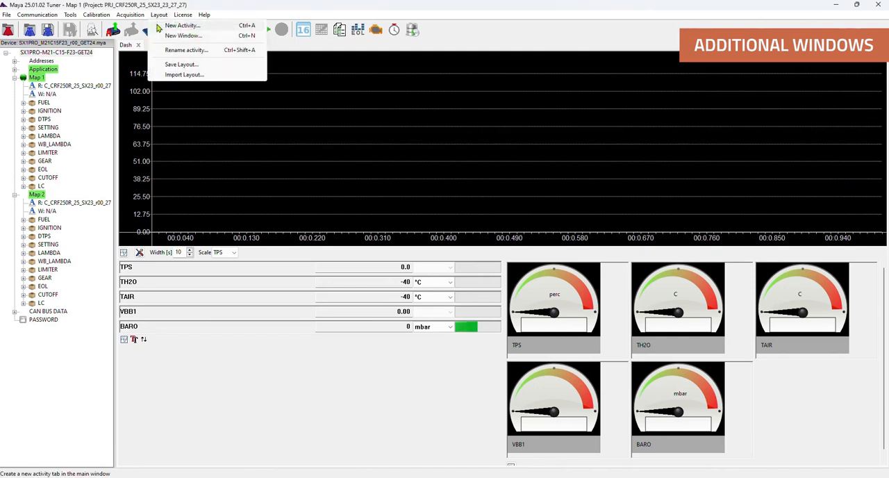
click(159, 36)
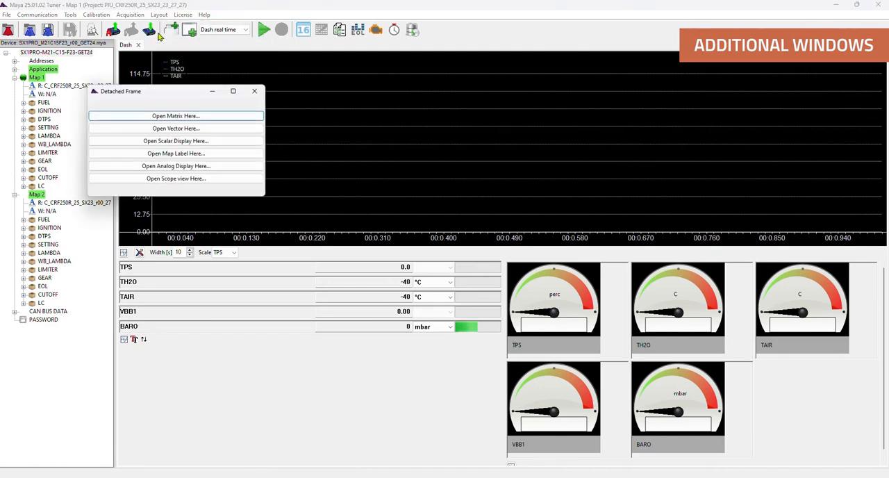
drag(162, 93, 443, 104)
click(455, 123)
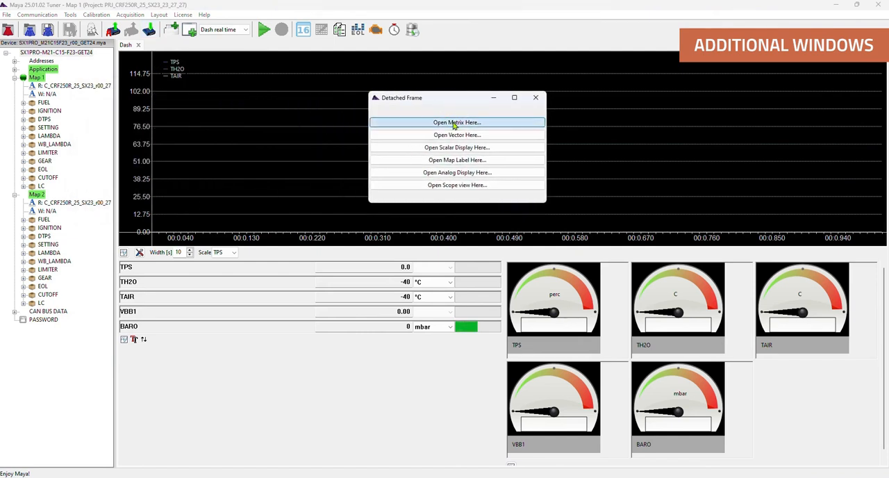
click(424, 165)
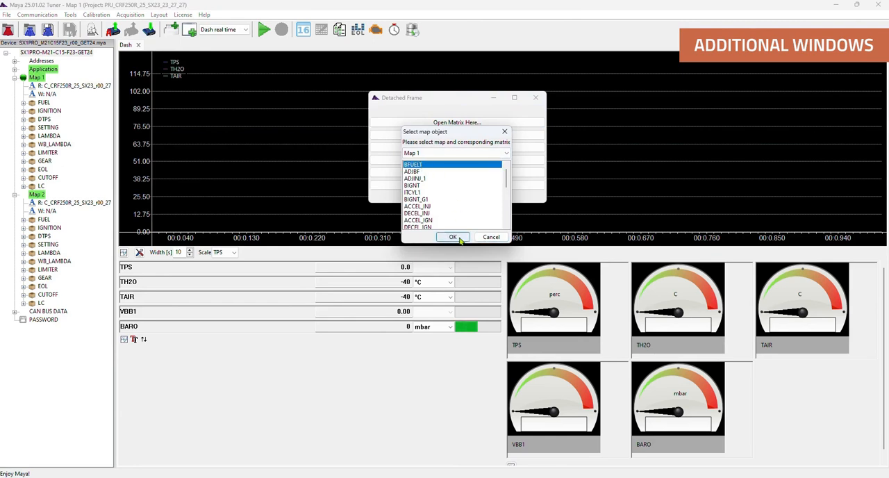
click(452, 237)
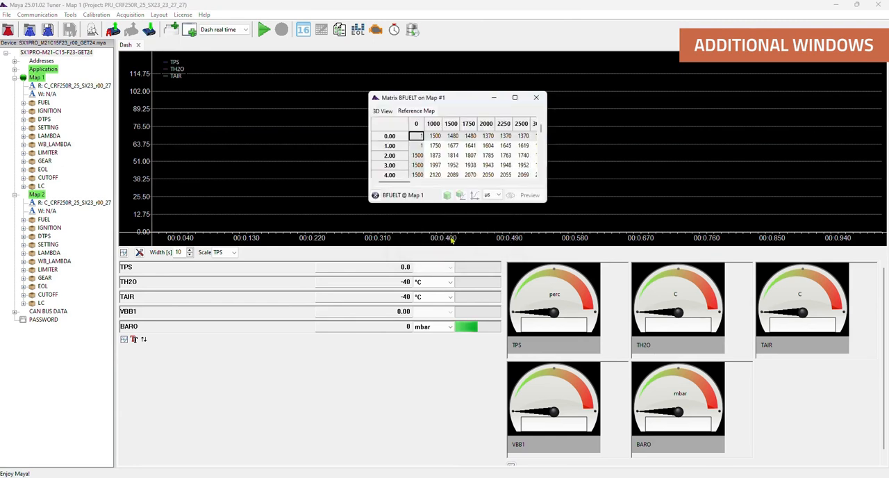
drag(447, 99, 699, 104)
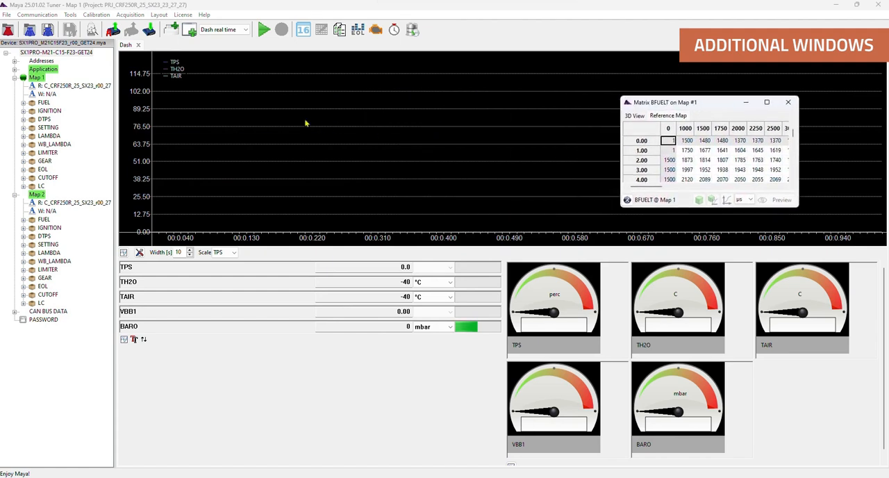
- Create a second detached window with a scalar display of PHASE_1_L_TAB and move it over the middle of the scope view
click(159, 15)
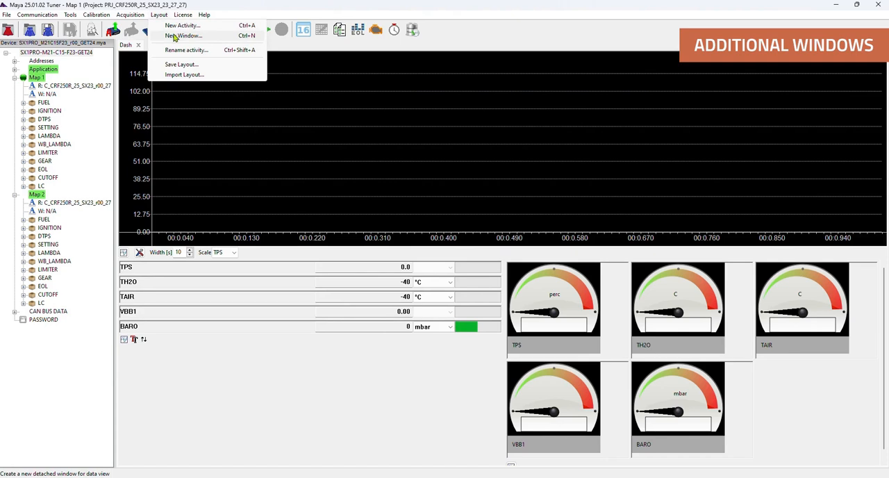
click(175, 36)
drag(114, 15, 402, 72)
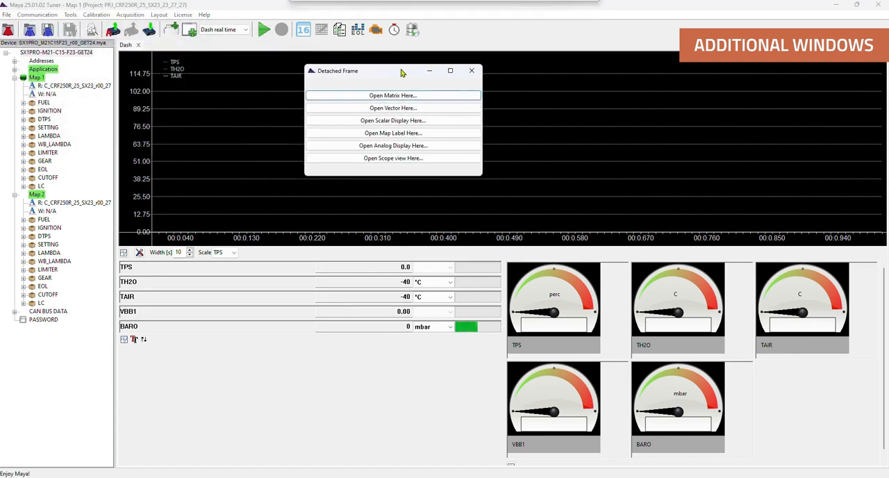
click(389, 123)
click(345, 131)
click(348, 182)
click(361, 192)
click(505, 320)
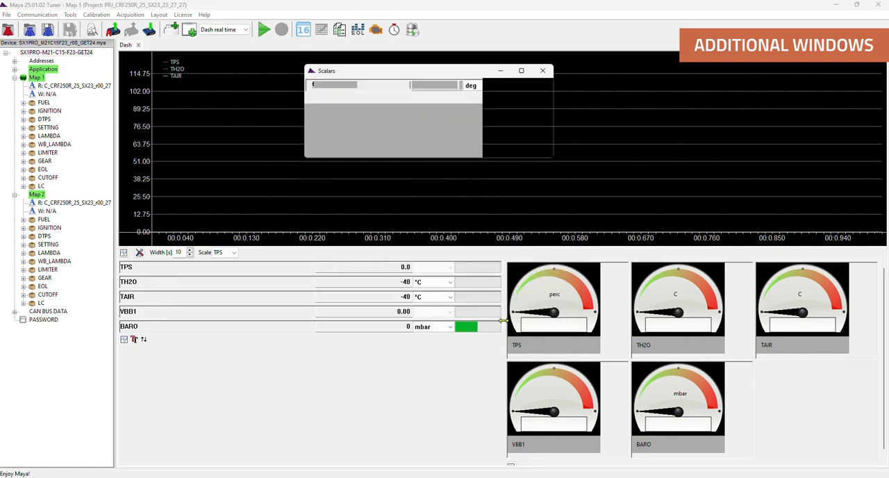
drag(391, 79, 522, 132)
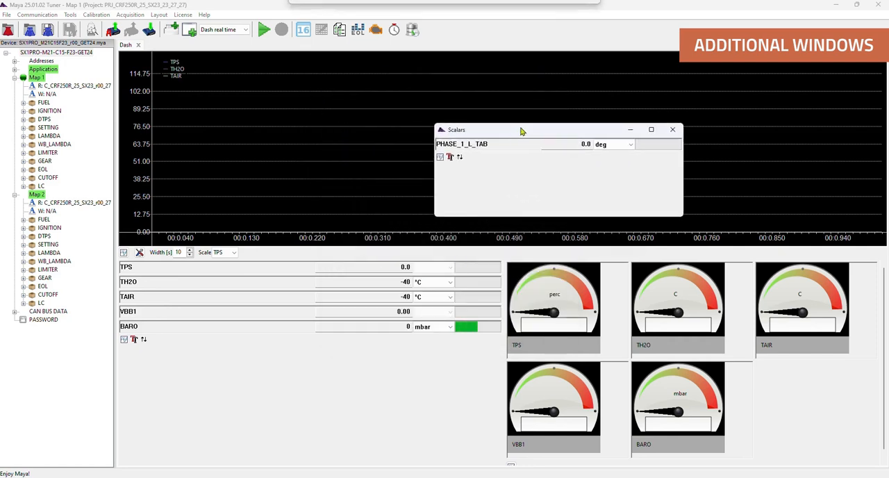
- Create a third detached window with an analog display of an ECU SX1 channel from CAN BUS DATA and move it over the scope view
click(159, 15)
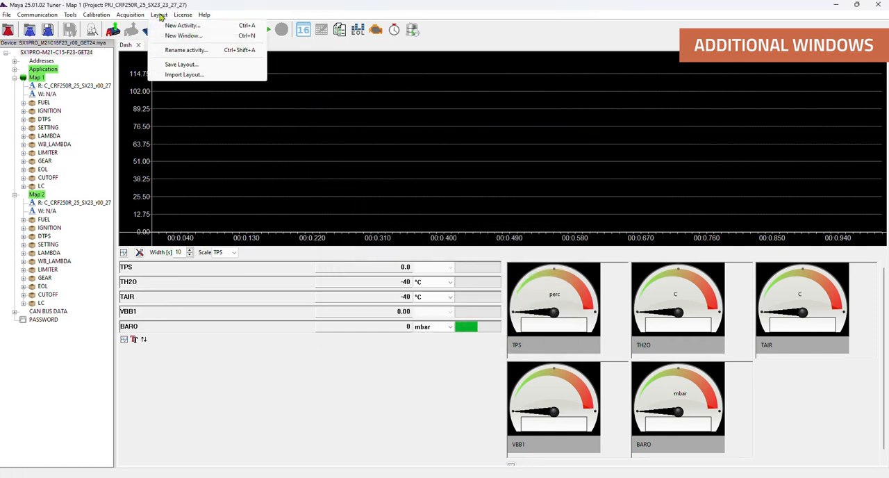
click(176, 35)
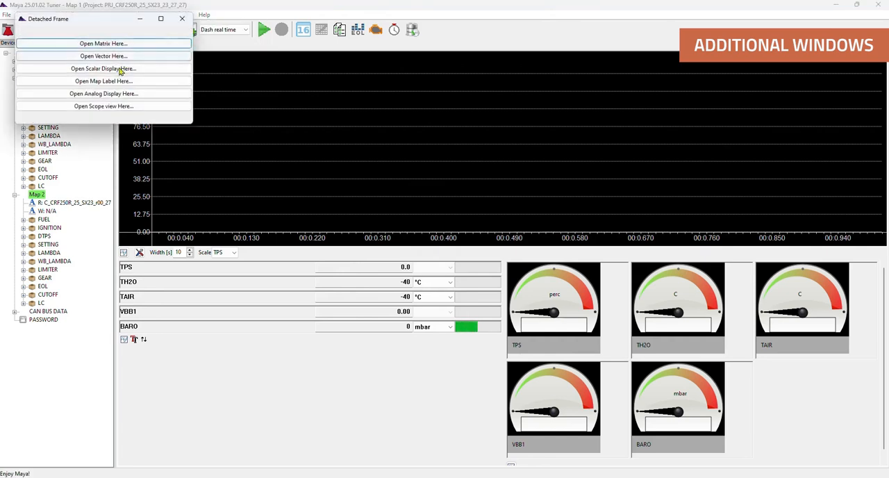
click(106, 94)
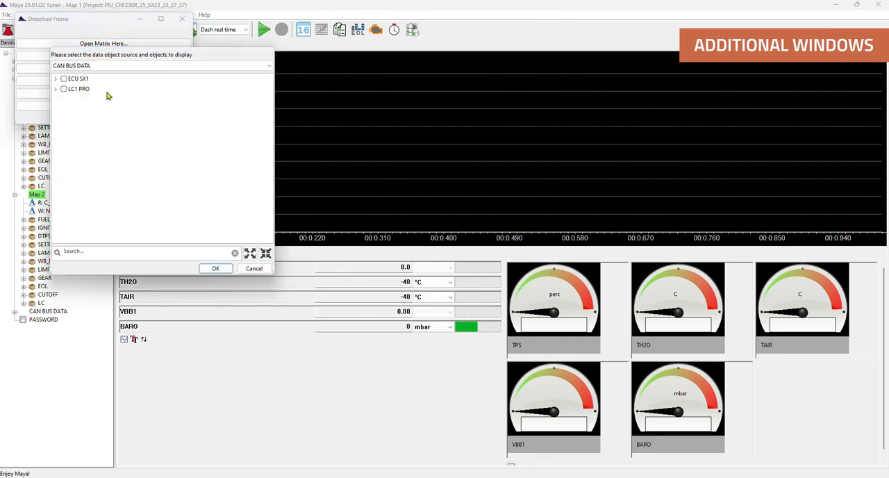
click(56, 79)
click(59, 109)
click(71, 120)
click(215, 268)
drag(143, 21, 441, 109)
click(575, 105)
- Switch to the (empty) layout and load the Dash real time layout again
click(223, 30)
click(225, 40)
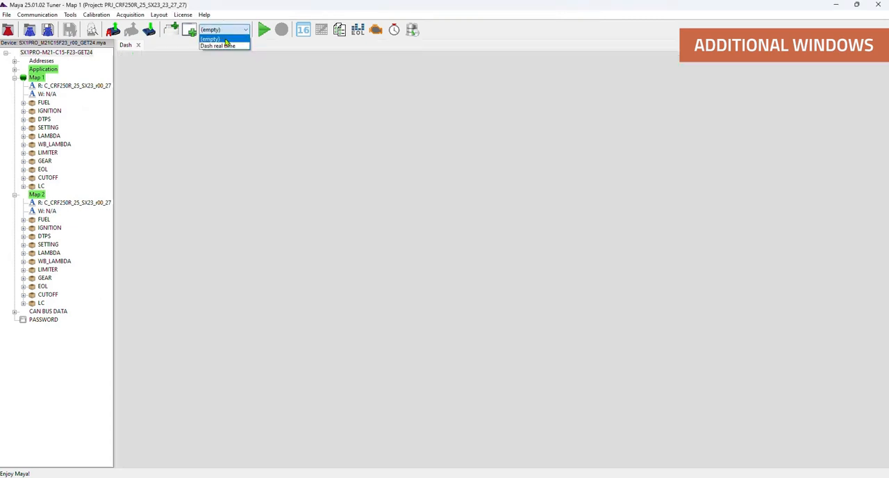
click(228, 30)
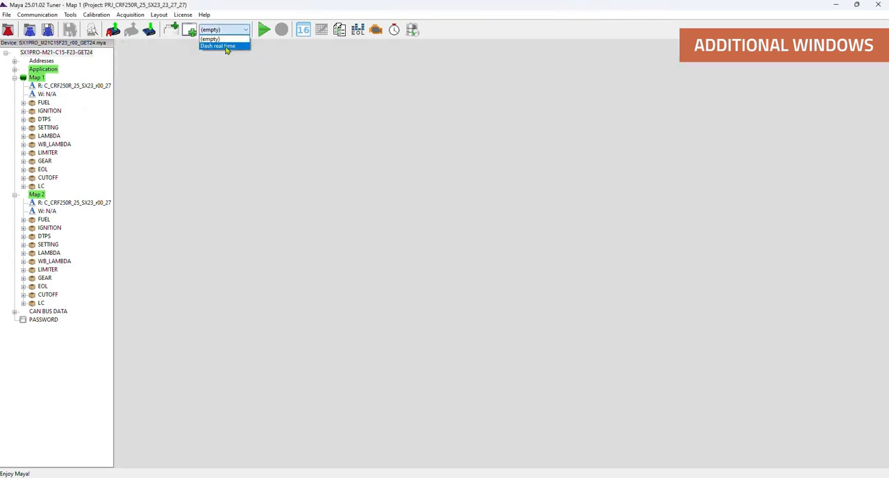
click(226, 47)
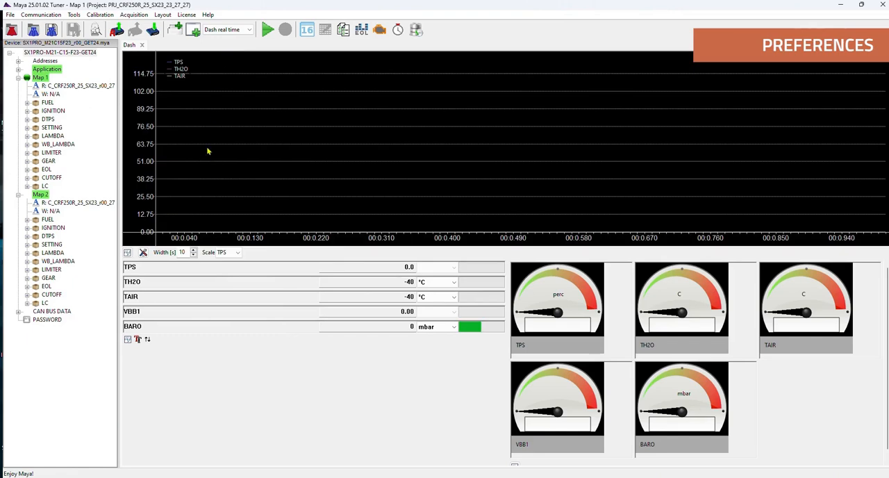
- Open the program preferences and set the startup loading option to Device and maps
click(10, 14)
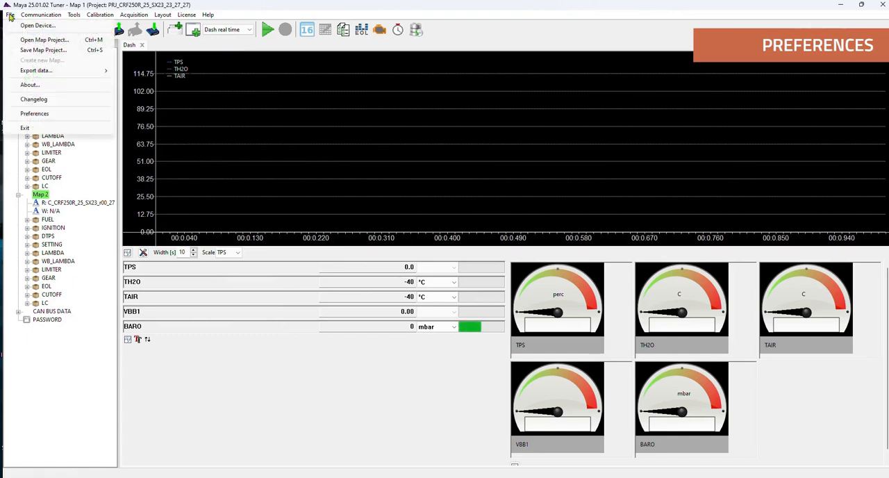
click(29, 113)
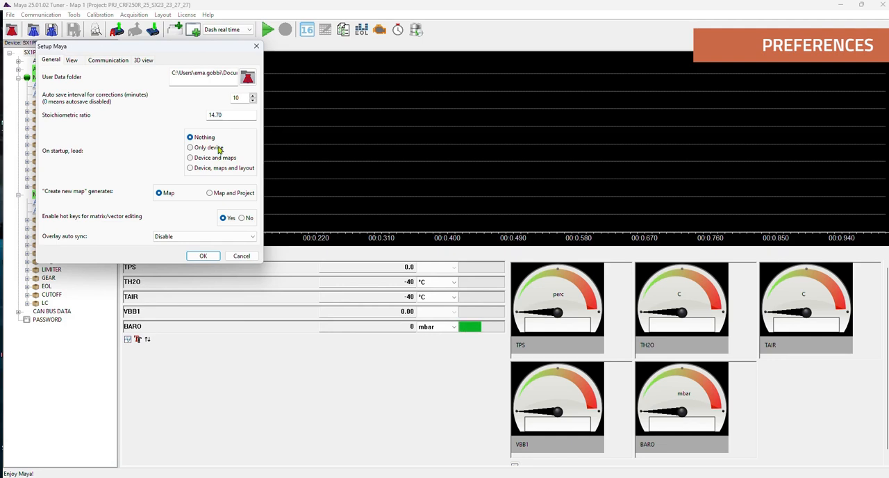
click(211, 148)
click(221, 159)
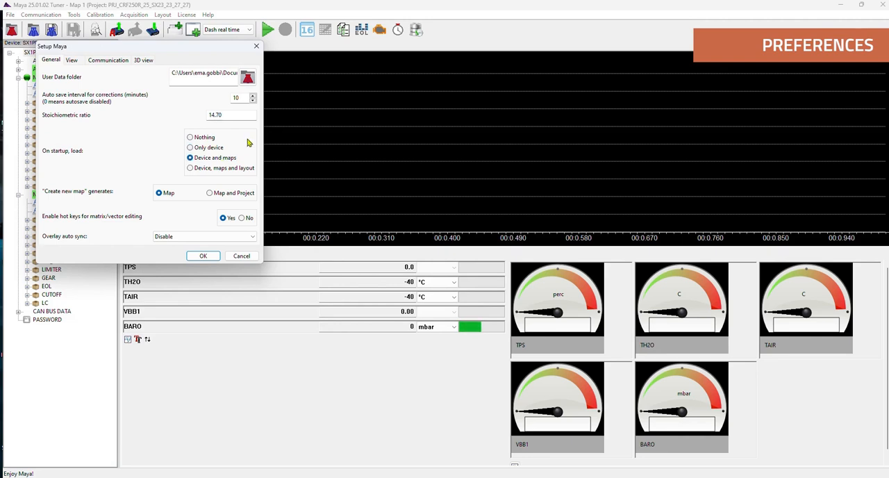